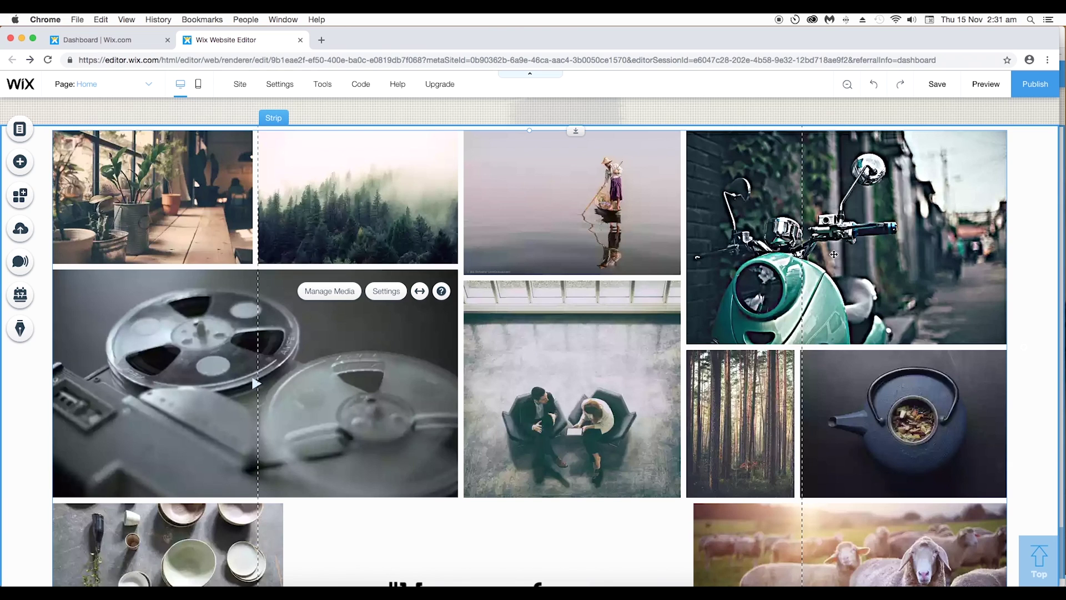
Open the gallery's media organizer and bring up settings for the teal scooter photo (thumbnail 6)
click(412, 319)
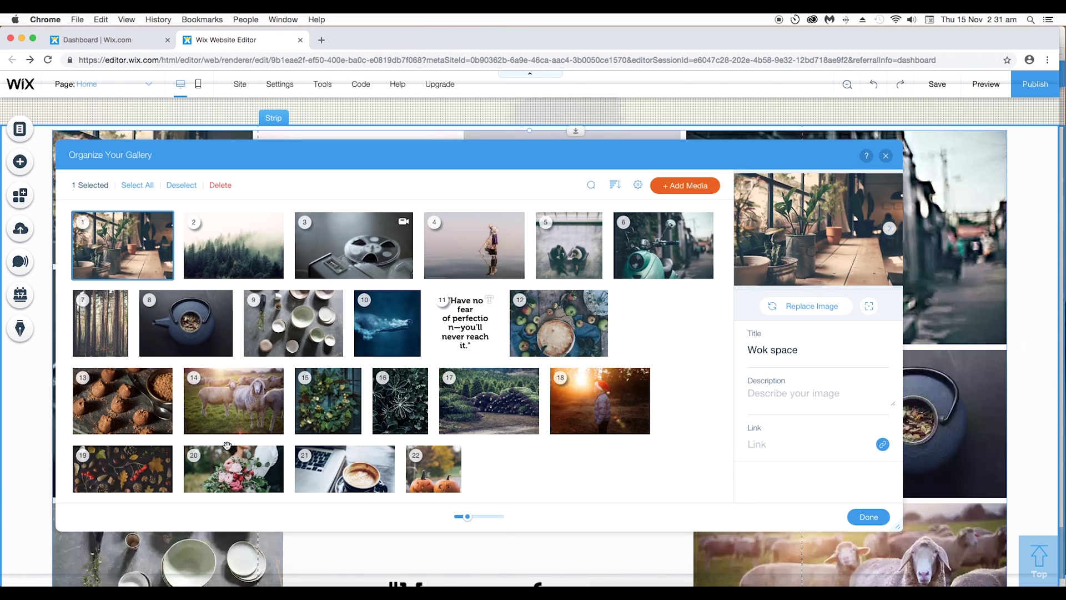
click(662, 246)
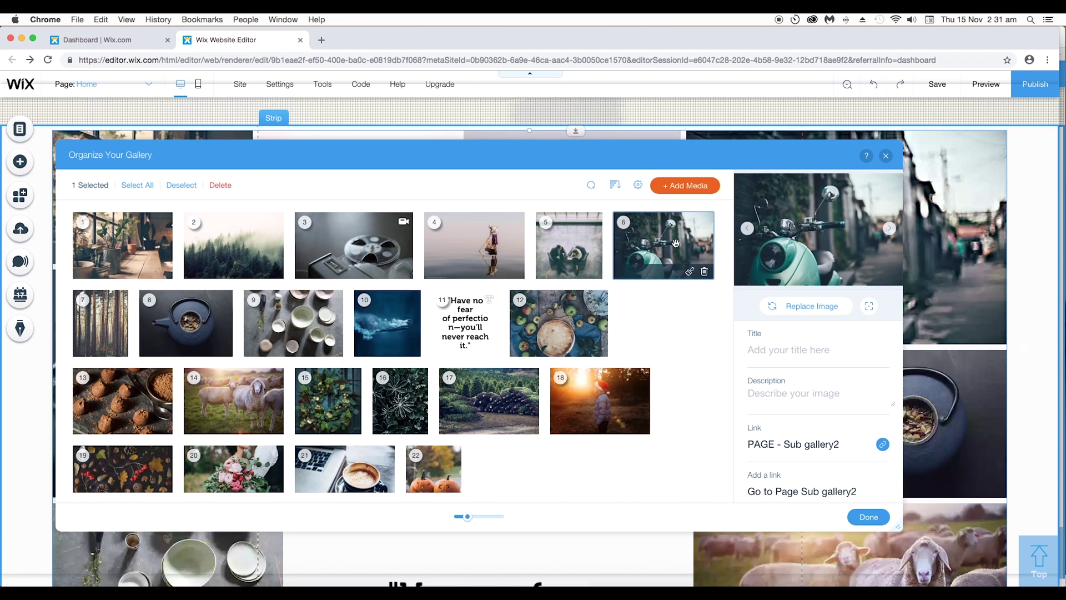
click(690, 272)
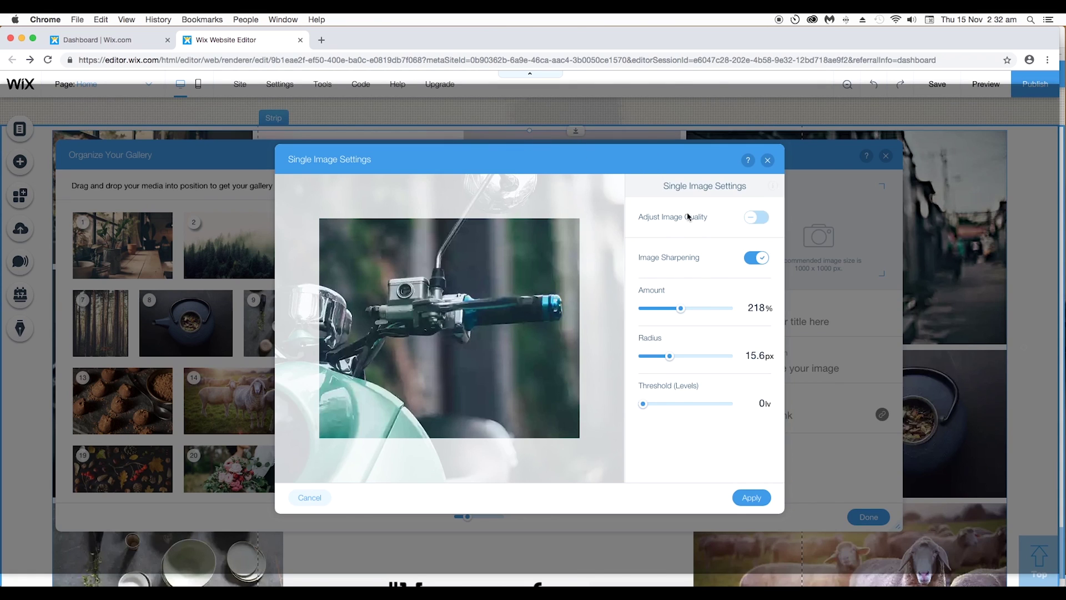
Try the scooter photo's custom image quality at 100 and mid-range, ending with it switched off
click(763, 222)
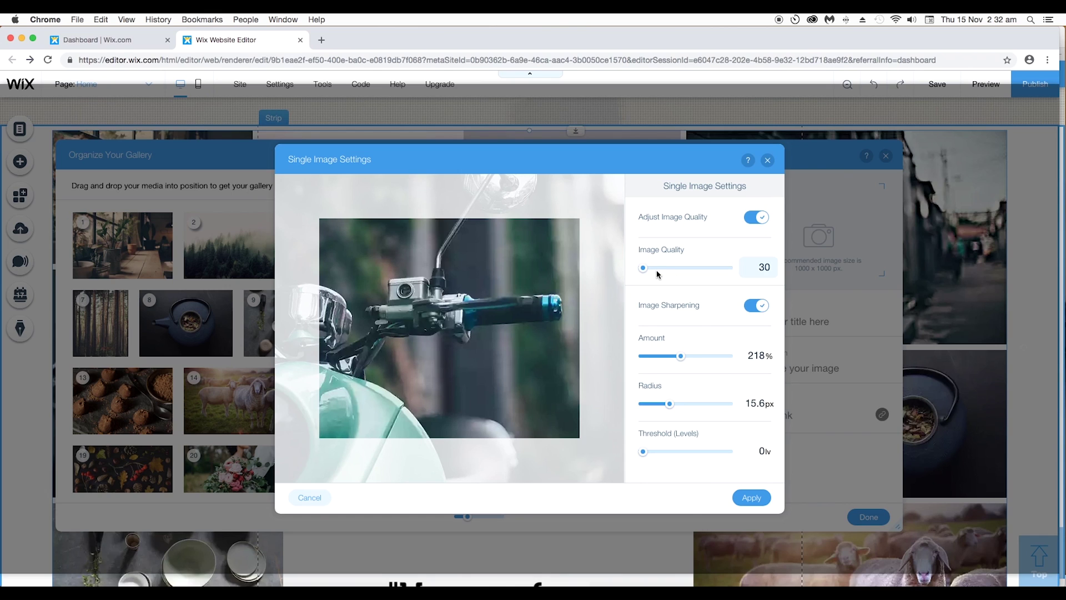
drag(645, 271, 736, 272)
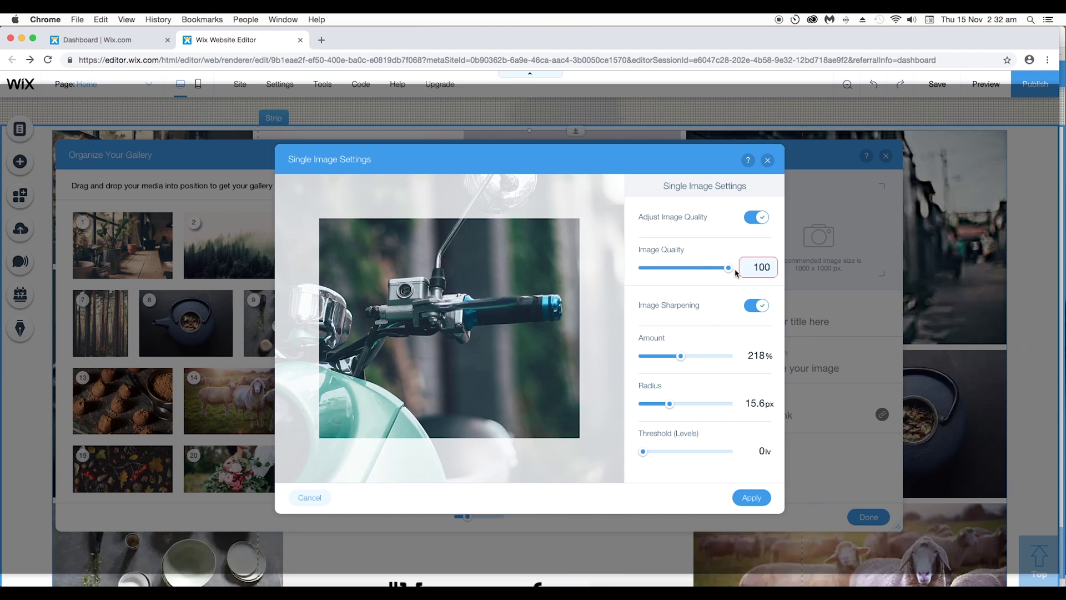
drag(728, 268, 681, 269)
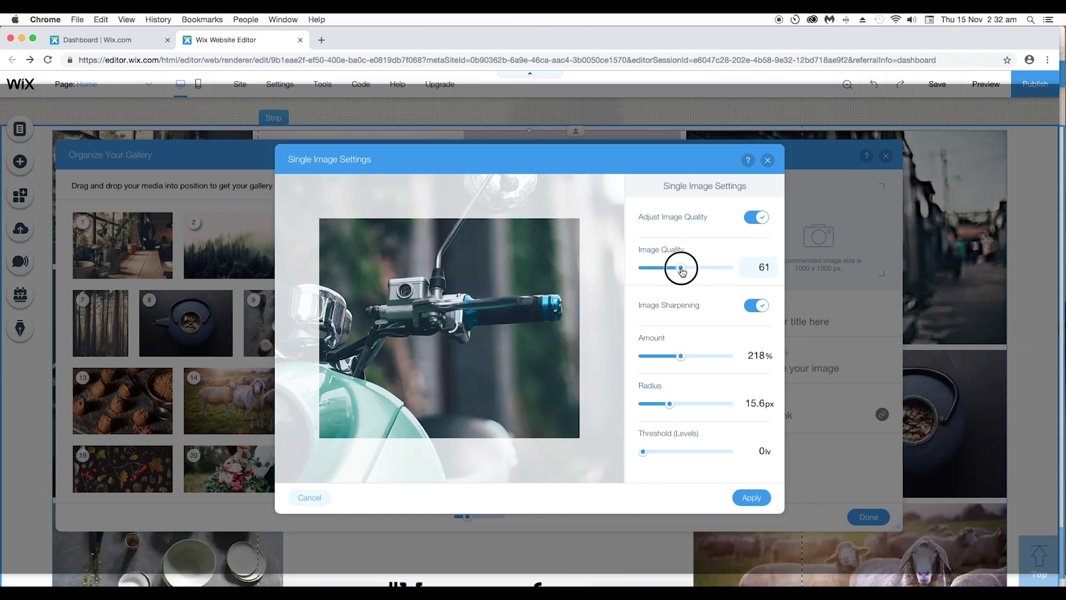
click(750, 223)
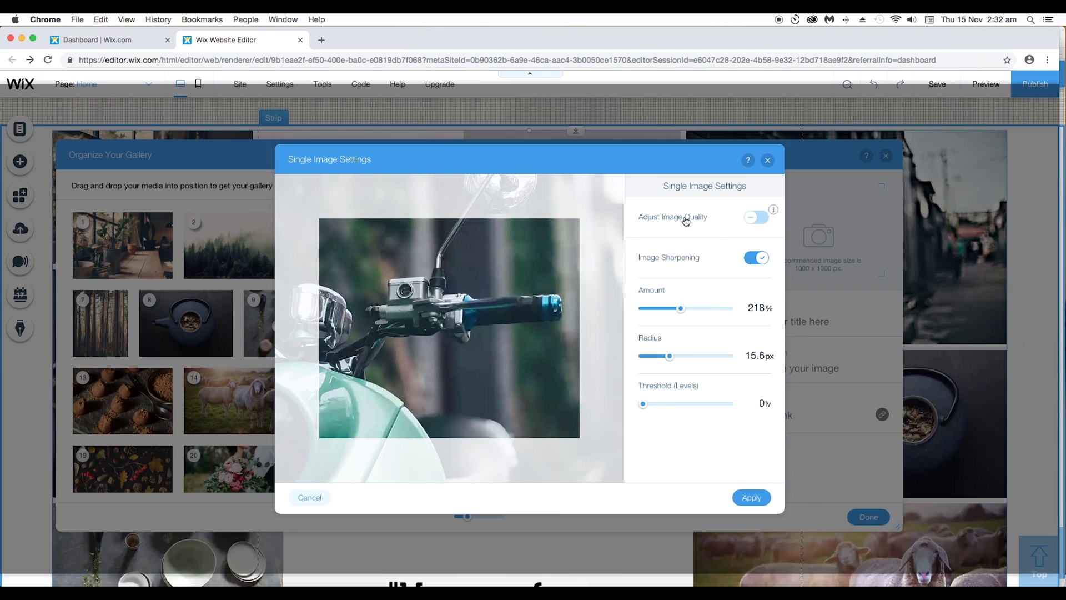
click(754, 221)
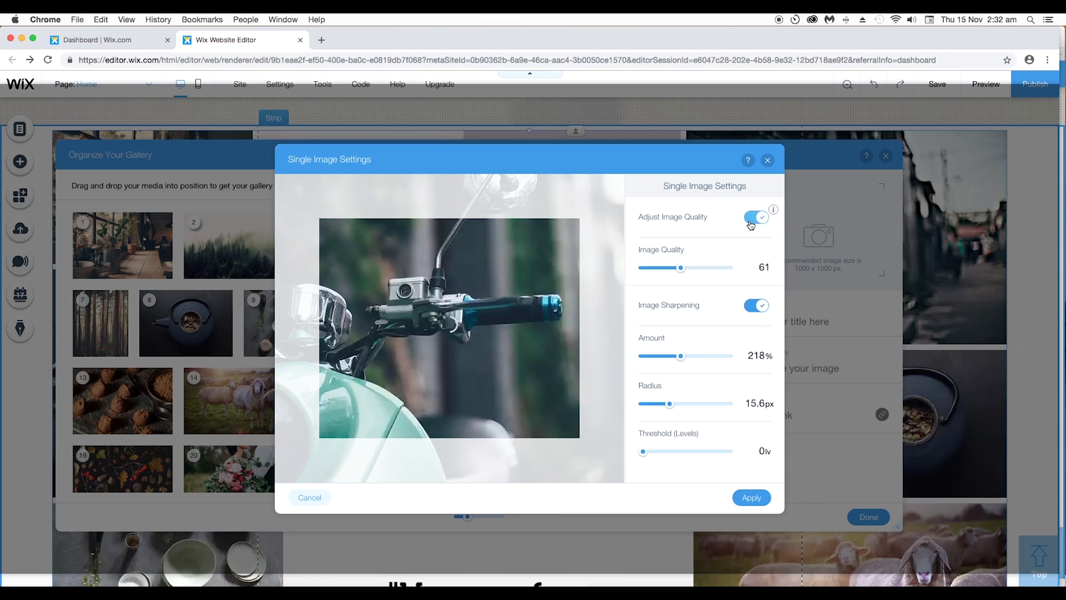
click(742, 223)
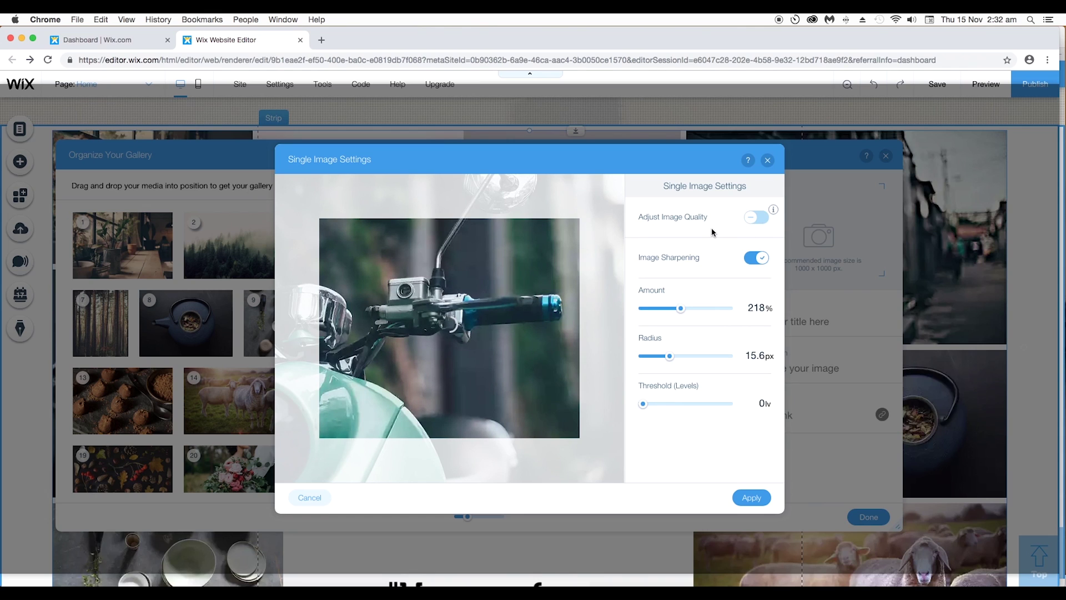
Give the scooter photo sharpening of Amount 279%, Radius 17.9px, Threshold 7lv and apply it
click(755, 258)
click(755, 258)
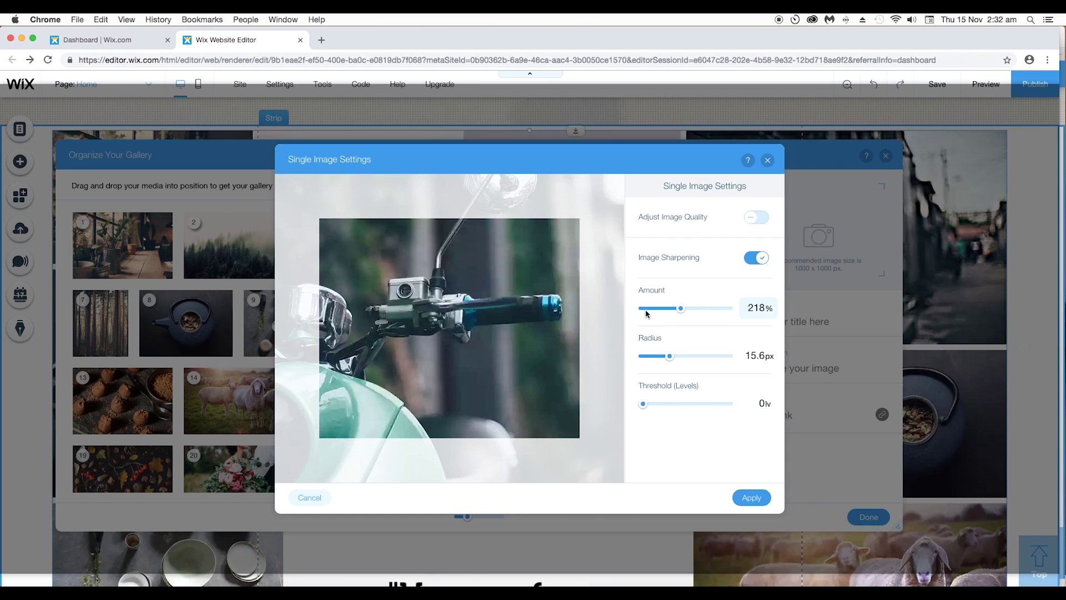
mouse_move(680, 308)
mouse_down()
mouse_move(648, 309)
mouse_move(702, 313)
mouse_move(683, 308)
mouse_up()
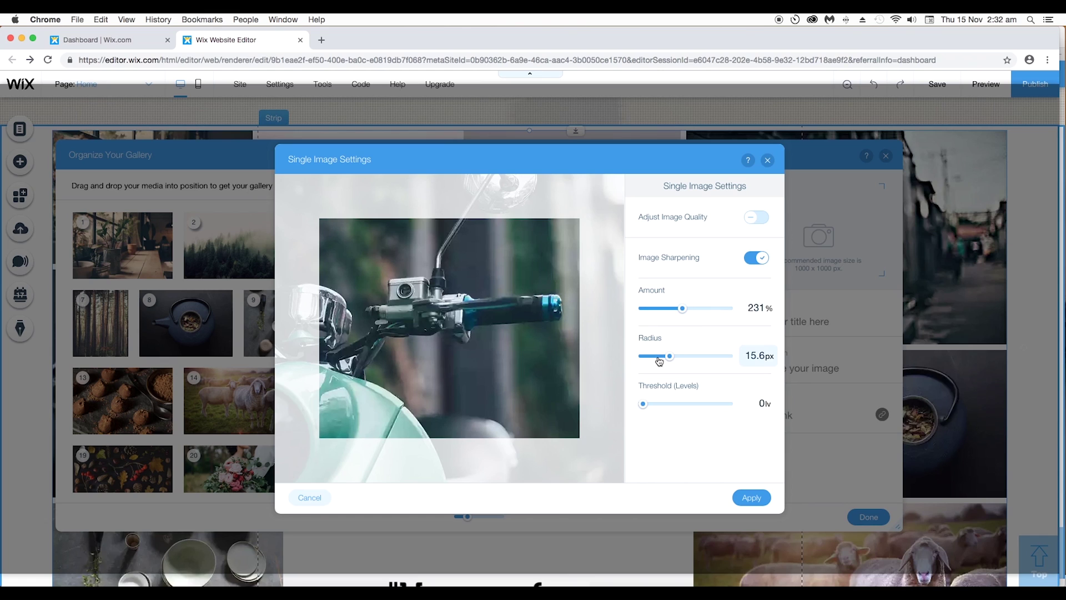
drag(654, 360, 692, 359)
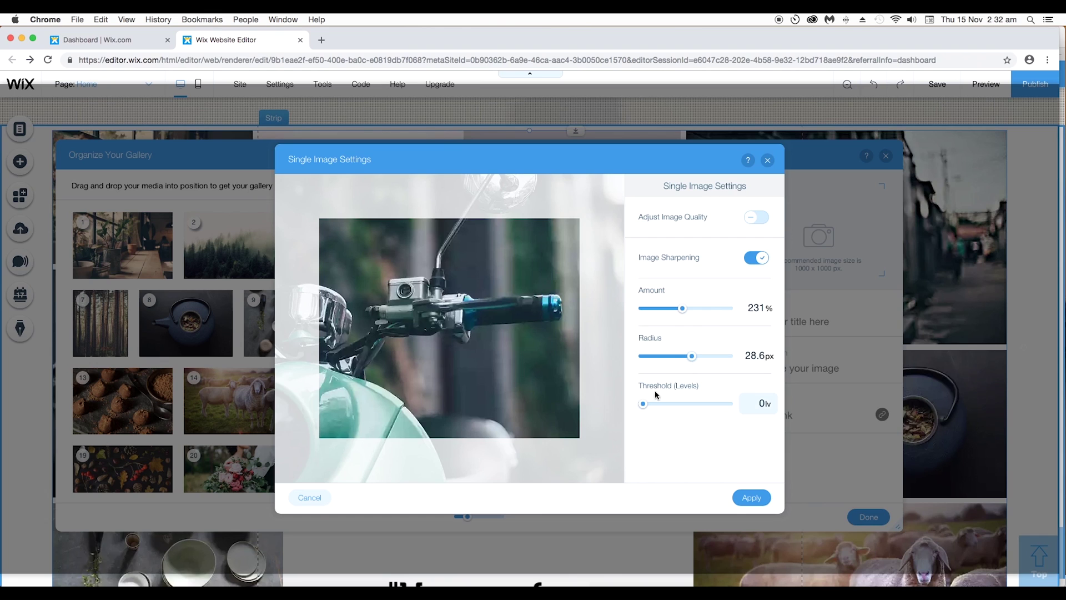
drag(649, 409, 644, 408)
drag(683, 309, 690, 309)
click(690, 309)
drag(691, 357, 675, 360)
click(750, 498)
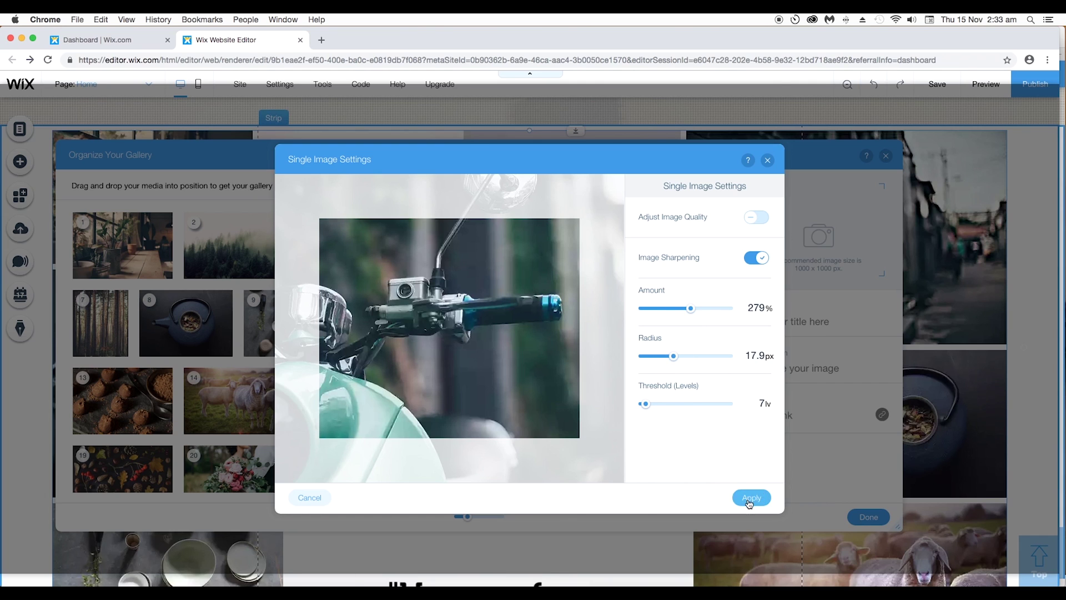
drag(833, 162, 497, 166)
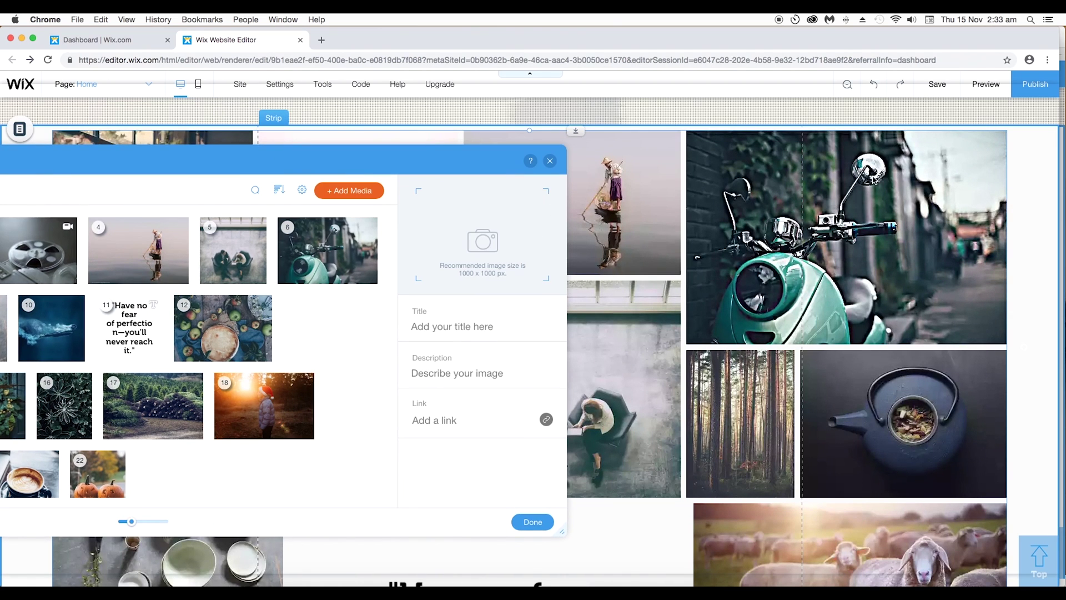
Lower the scooter photo's sharpening to Amount 166% and Radius 9.4px and apply
click(351, 277)
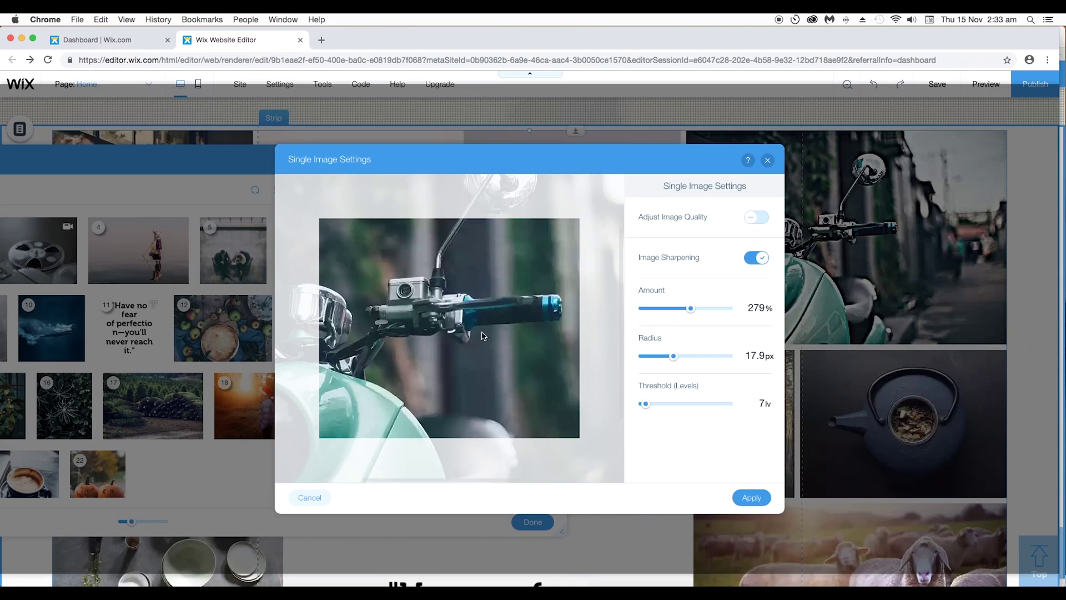
click(671, 308)
click(659, 355)
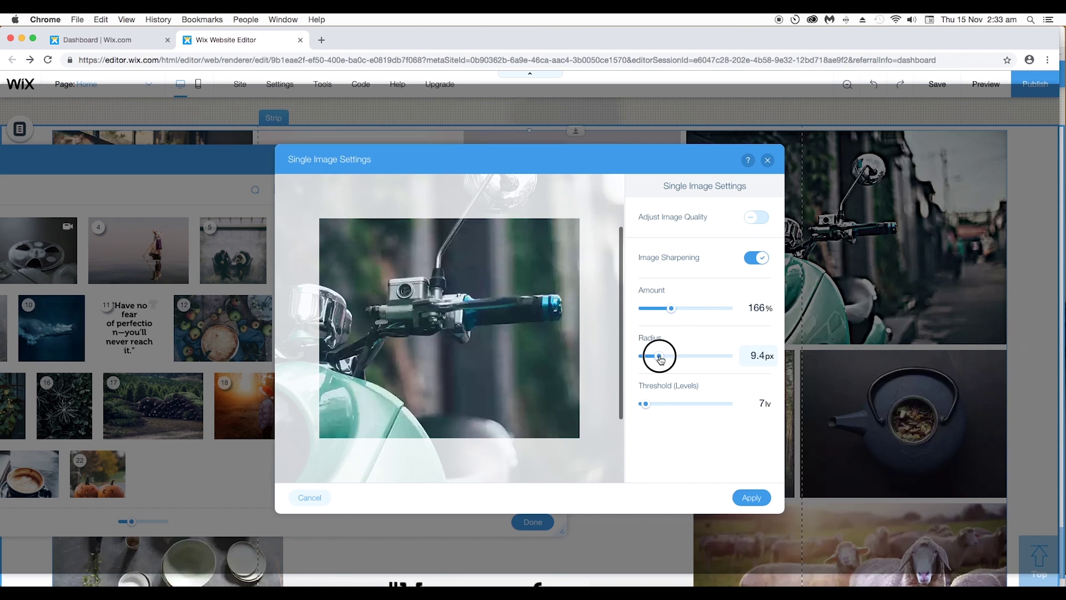
click(751, 497)
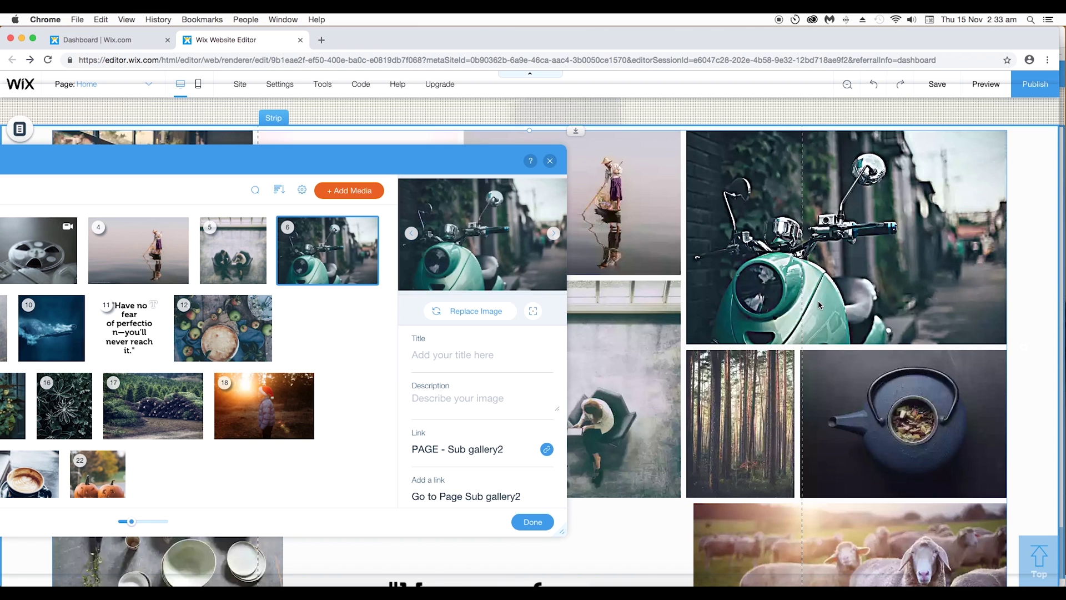
Switch off image sharpening for the scooter photo and apply
click(358, 281)
click(753, 260)
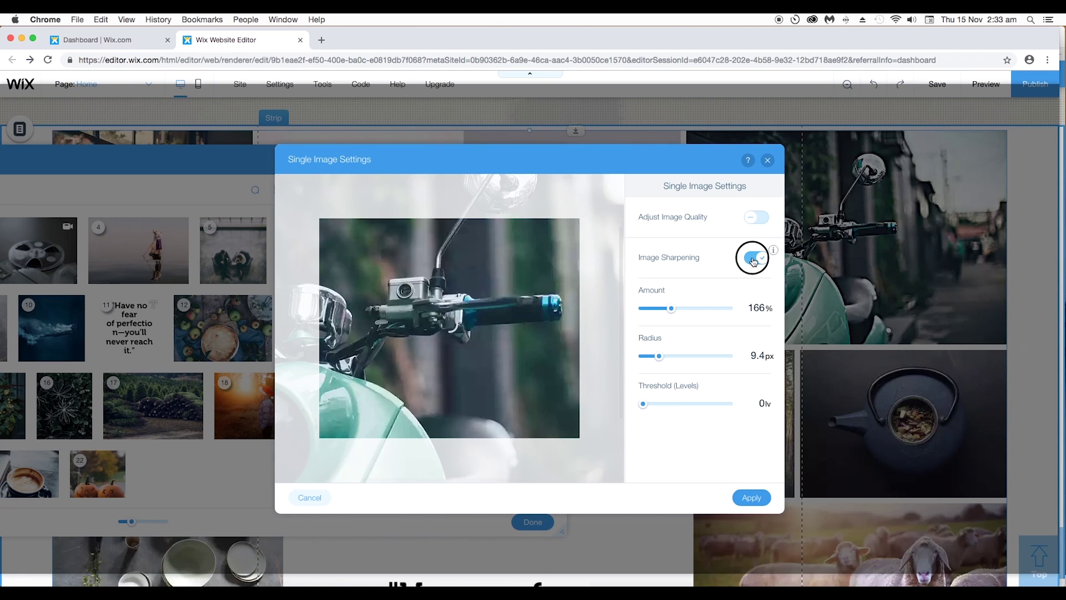
click(751, 497)
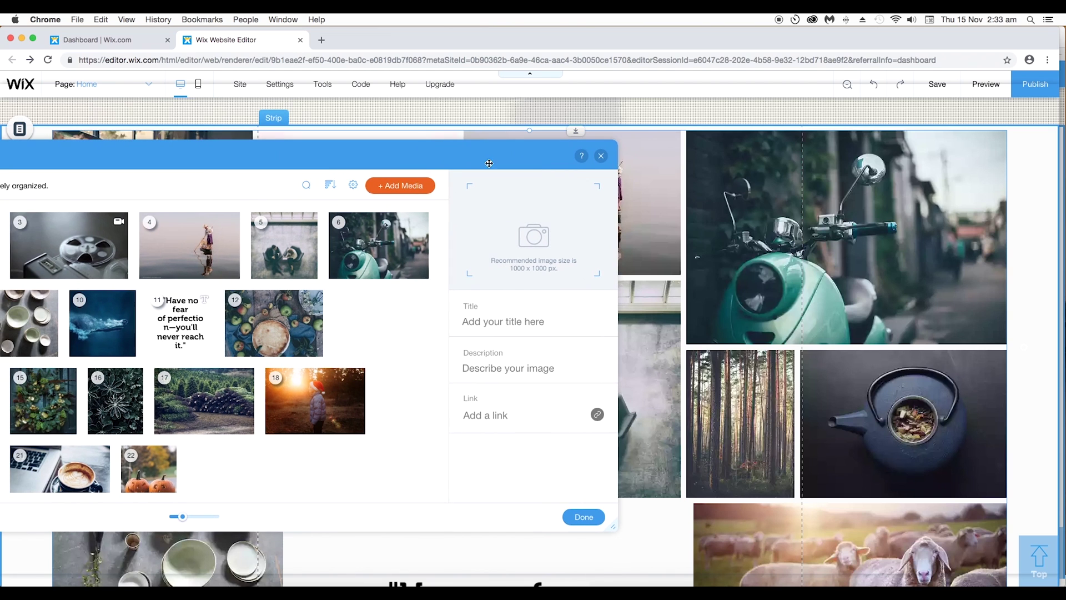
Close the media organizer and show the Pro Gallery's advanced image quality and sharpening settings
click(602, 159)
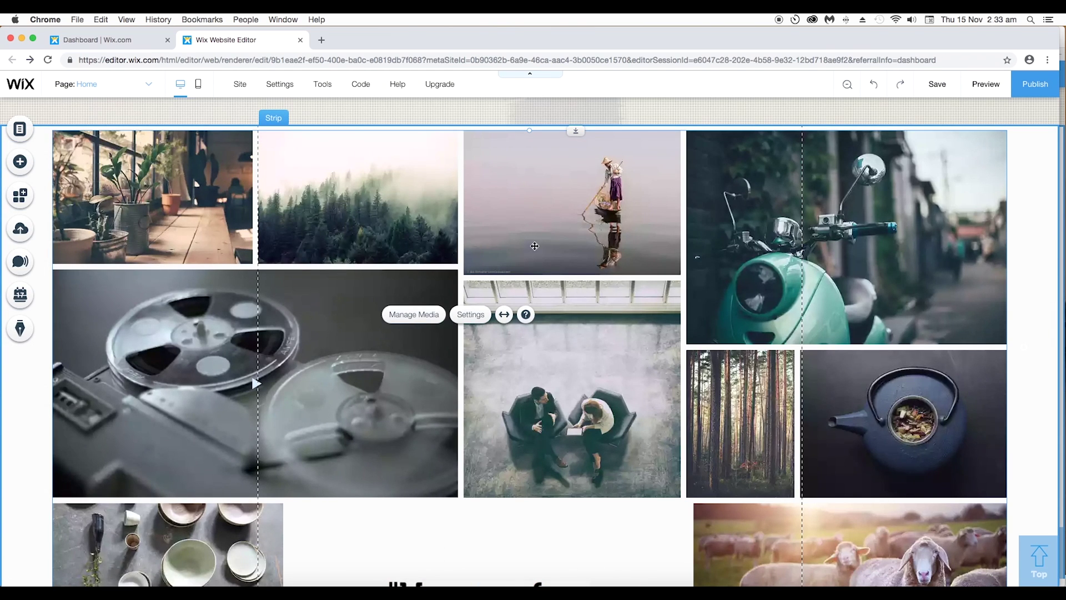
click(309, 284)
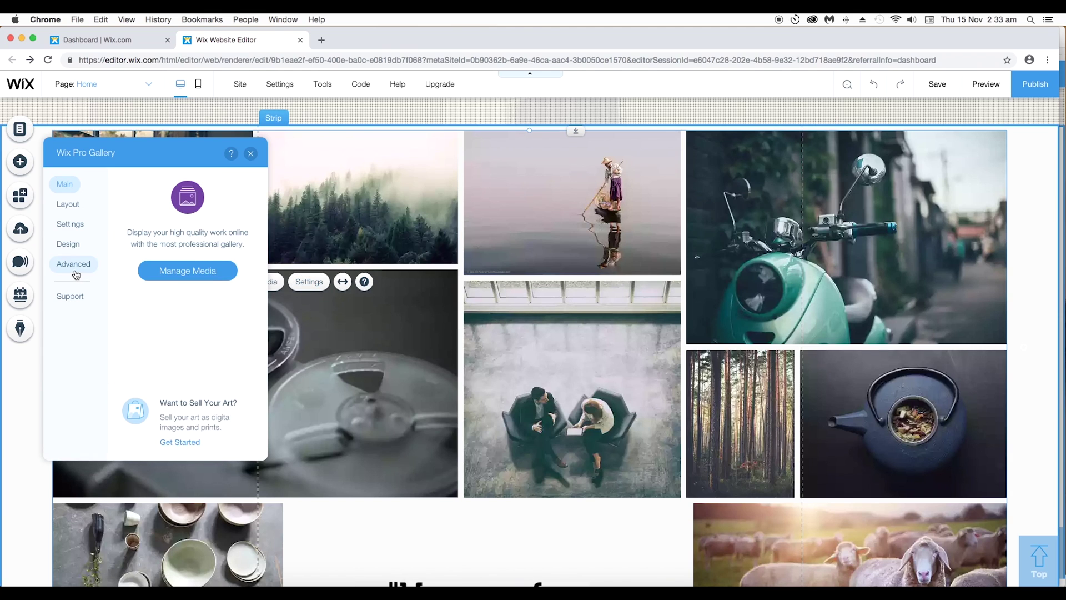
click(77, 273)
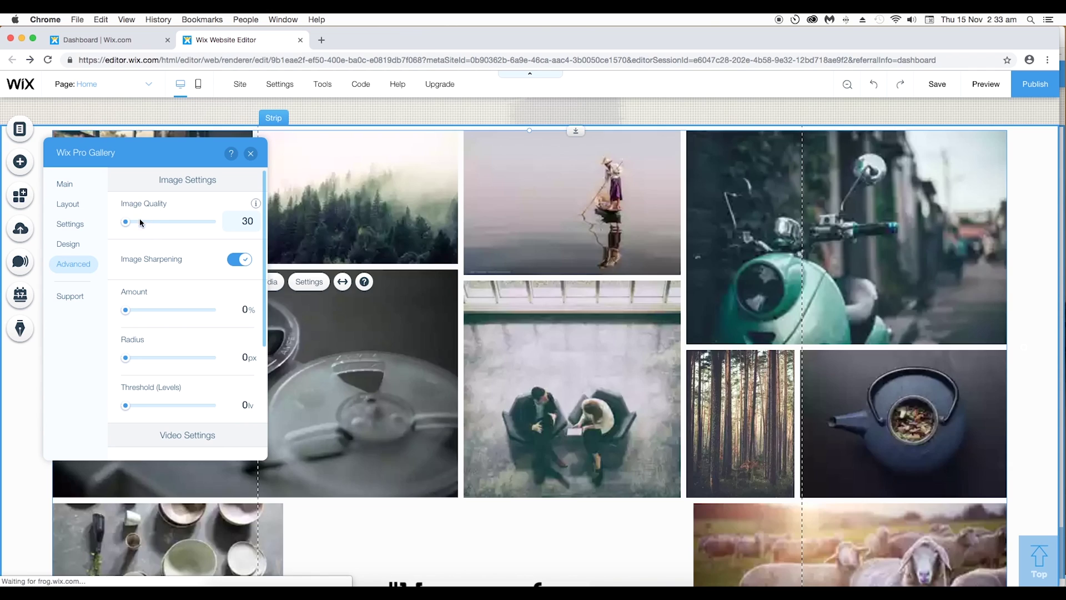
Raise the gallery-wide image quality to 100, then lower it to 43
drag(135, 221, 233, 221)
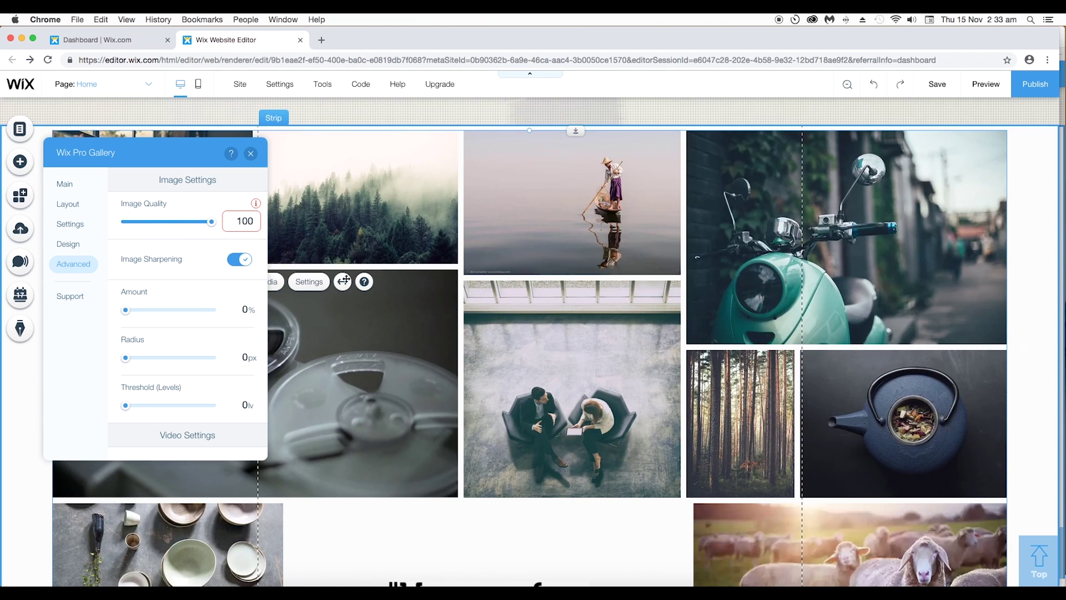
drag(161, 223, 142, 233)
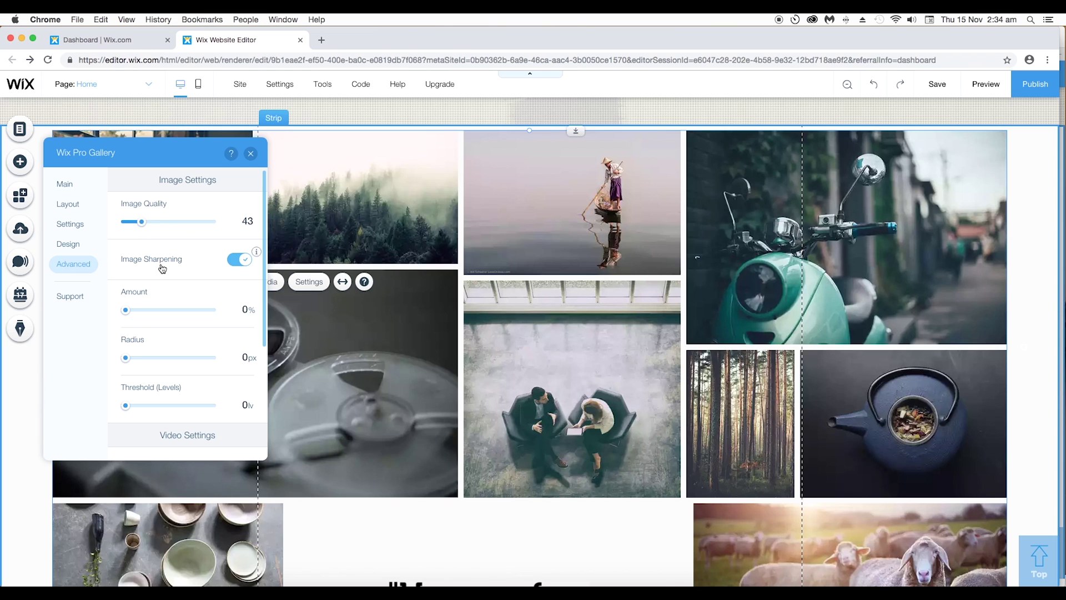
Set gallery sharpening Amount to 158% and, after trying other values, Radius to 9.4px
scroll(167, 272, down, 1)
drag(126, 285, 150, 294)
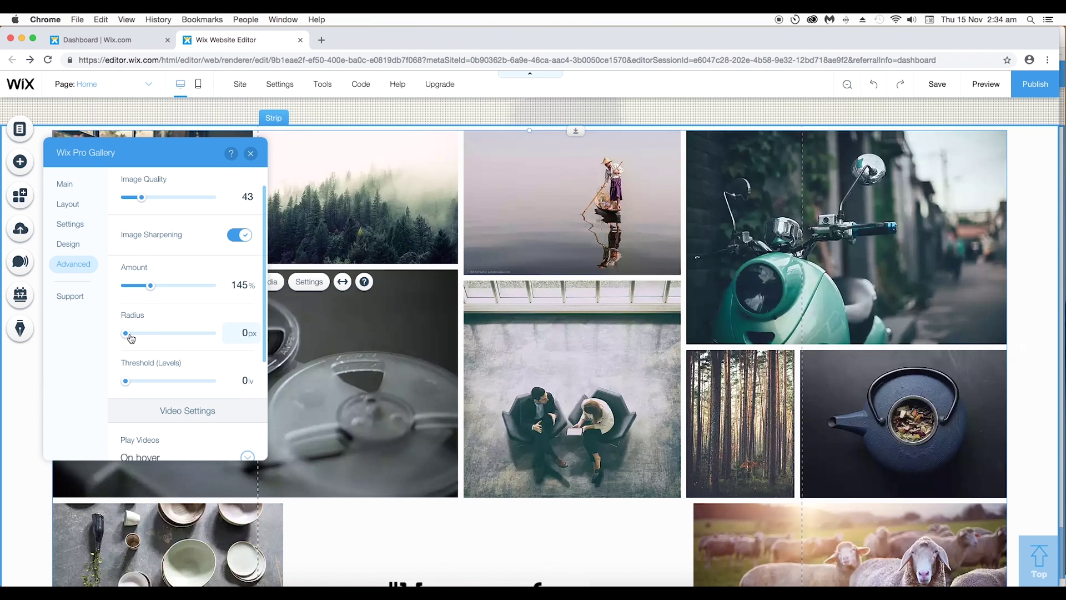
drag(129, 337, 145, 333)
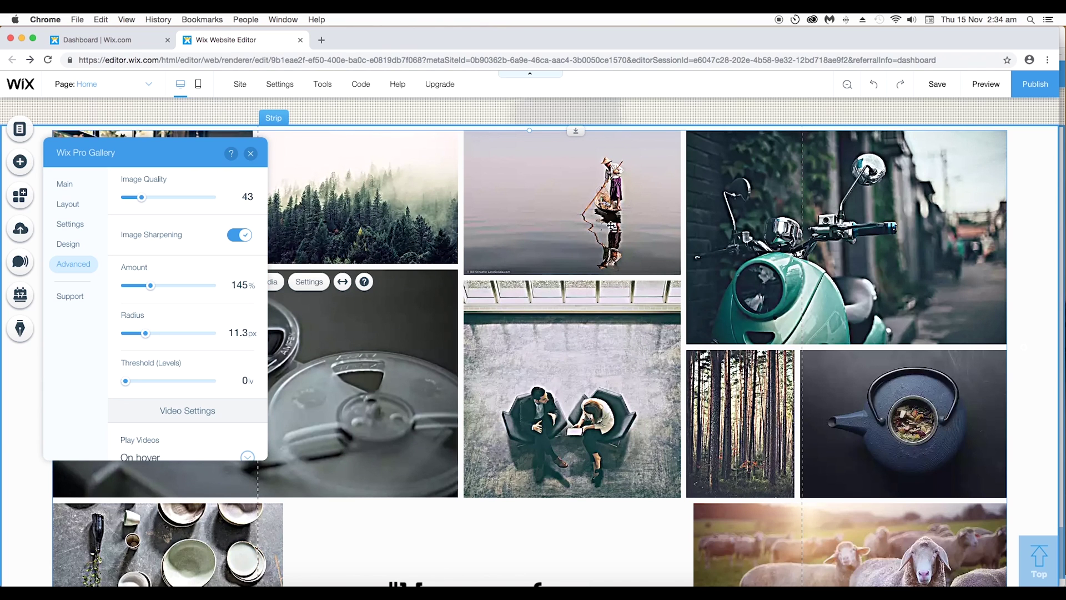
drag(146, 333, 134, 335)
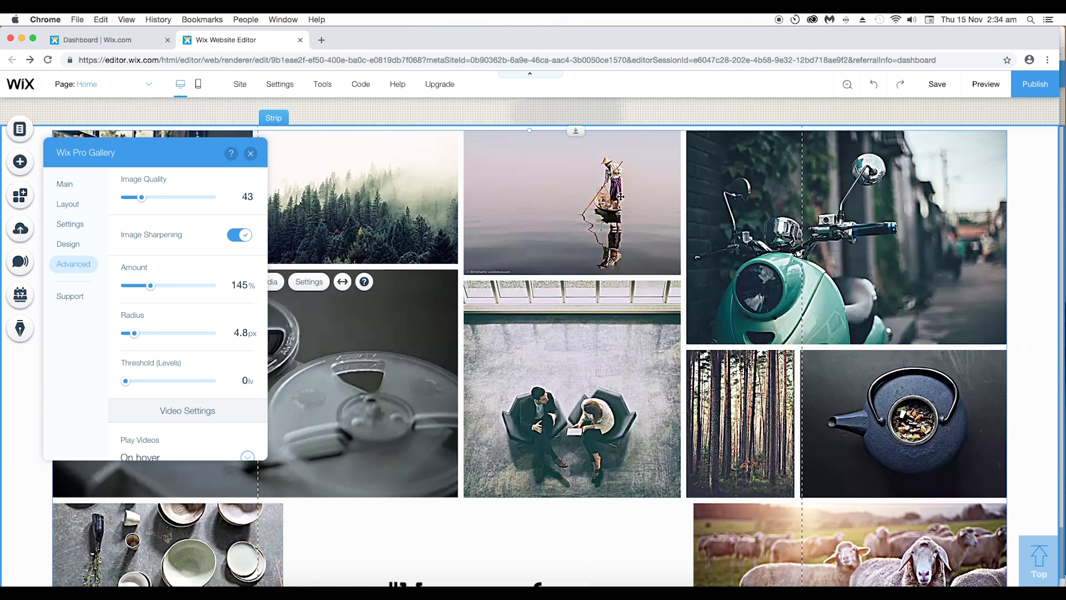
drag(141, 338, 184, 334)
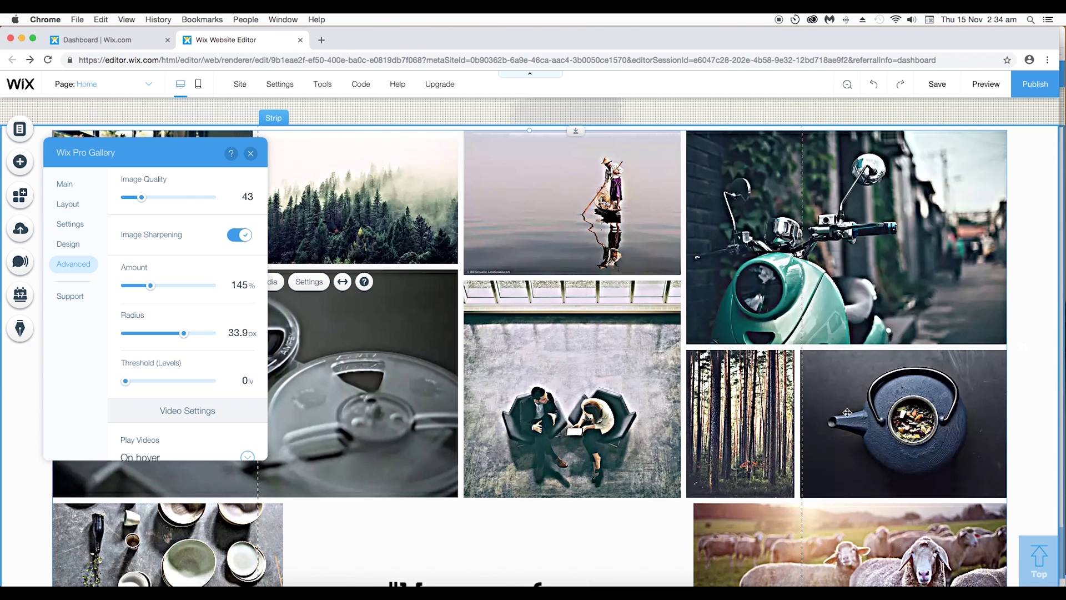
drag(136, 335, 136, 335)
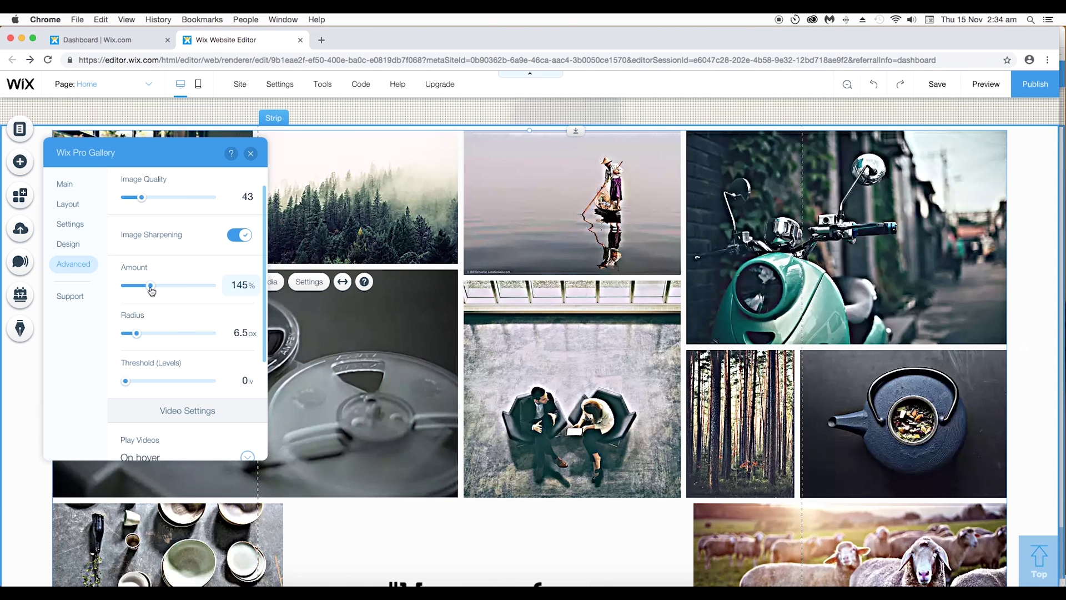
mouse_move(151, 290)
mouse_down()
mouse_move(200, 285)
mouse_move(153, 286)
mouse_up()
click(141, 333)
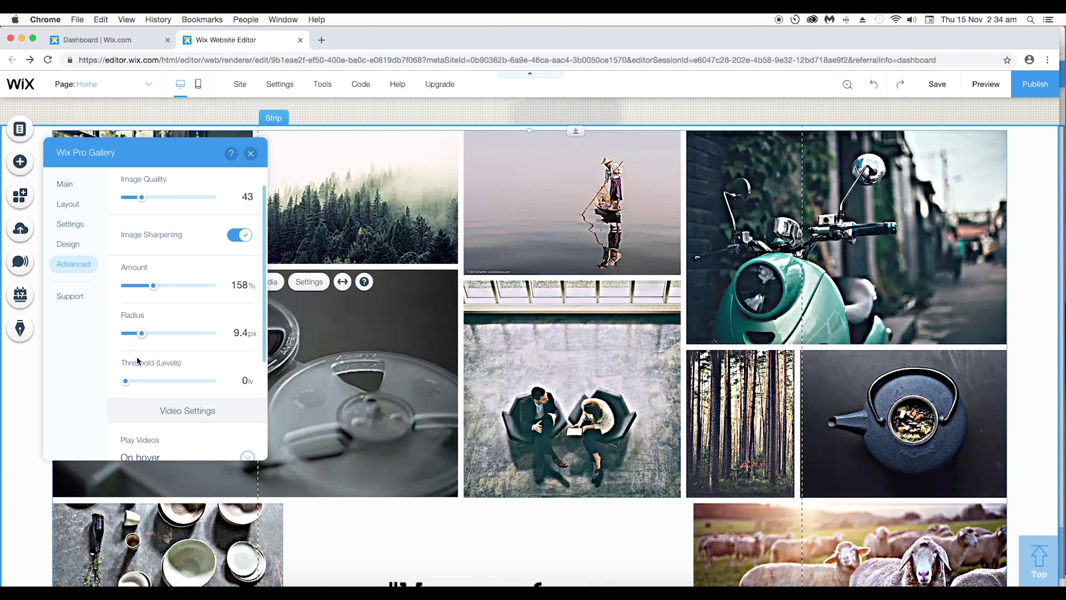
scroll(133, 366, down, 1)
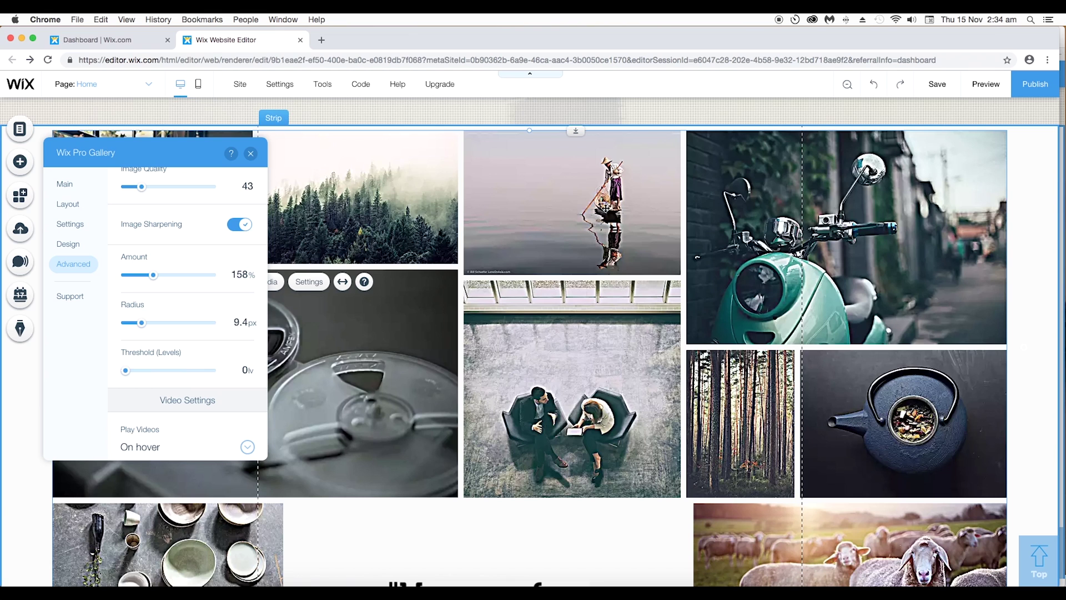
Fine-tune gallery sharpening to Threshold 3lv, Radius 10.6px and Amount 152%, then check the images
drag(126, 370, 174, 370)
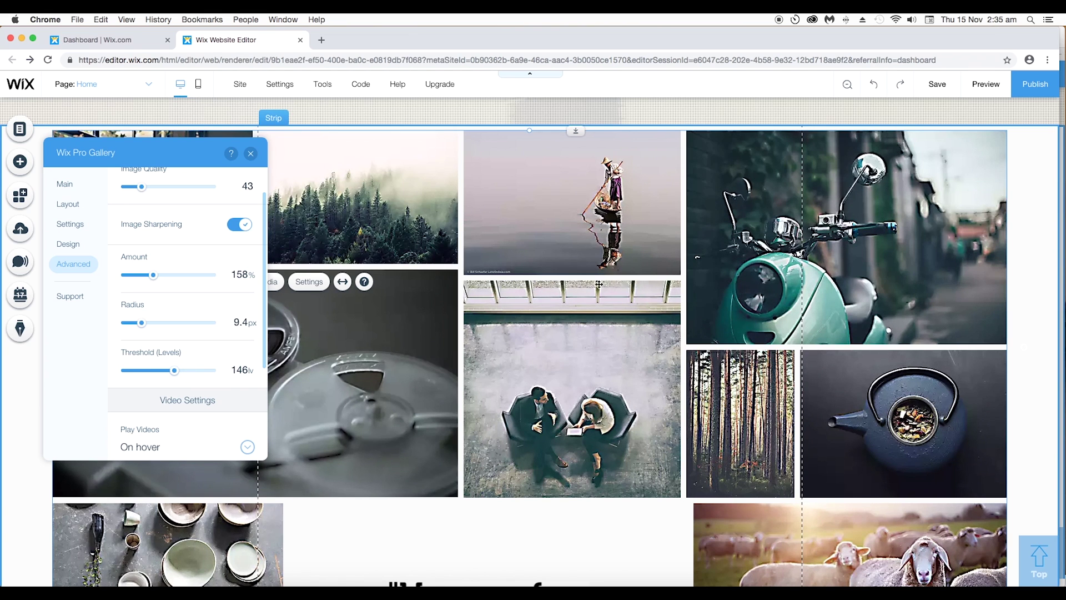
click(125, 371)
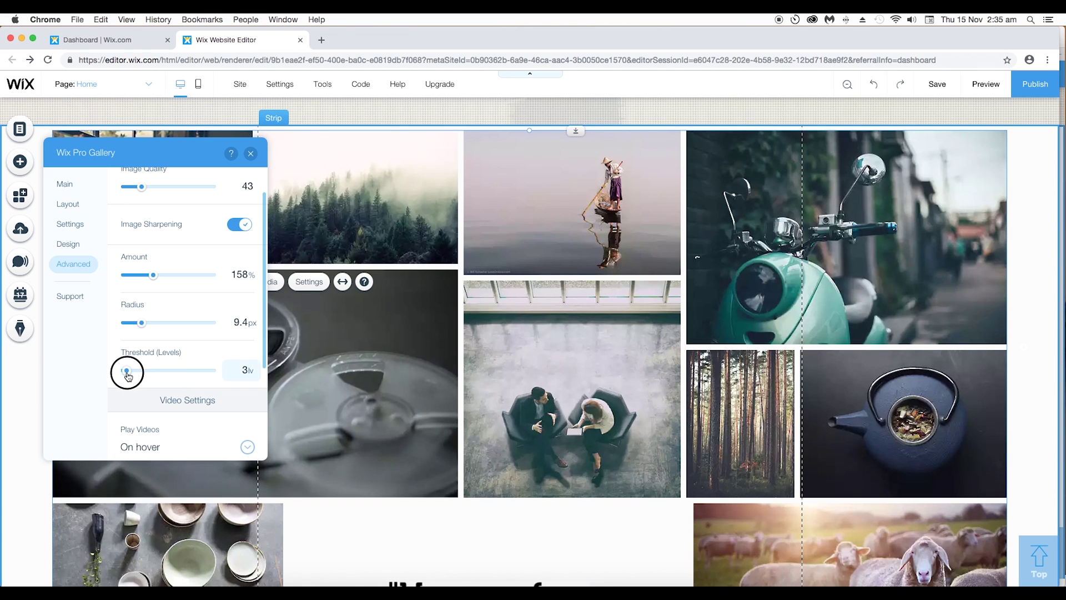
drag(141, 323, 144, 322)
drag(154, 278, 151, 275)
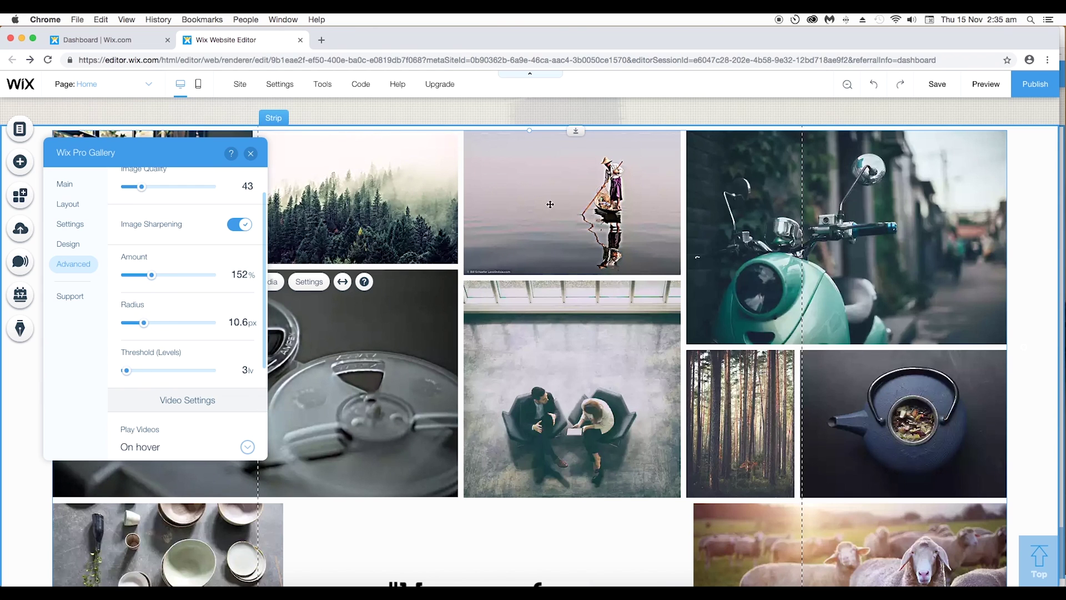
scroll(615, 236, down, 5)
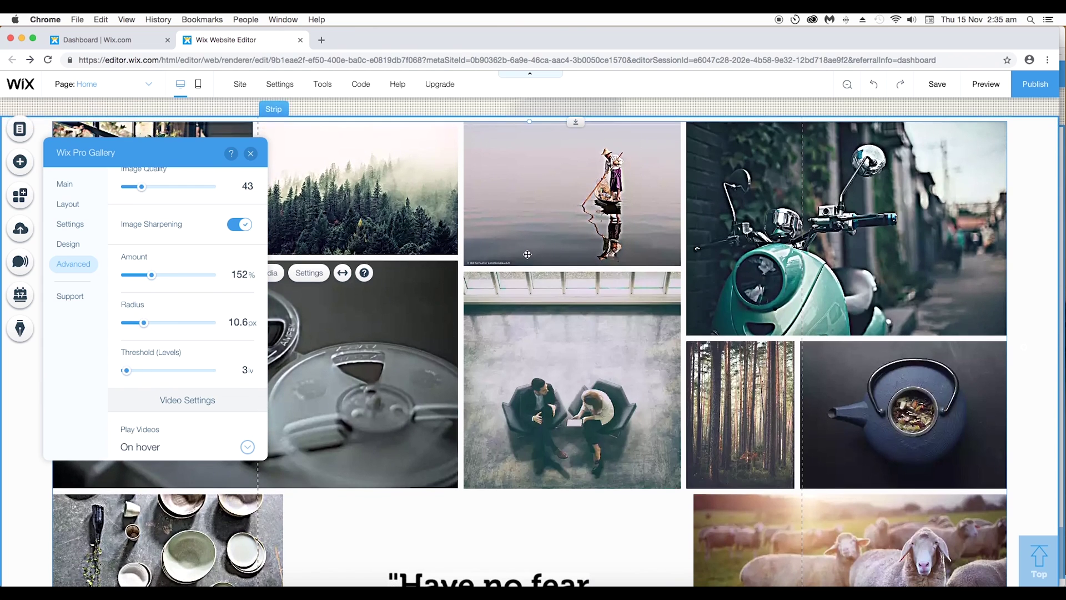
scroll(784, 373, down, 4)
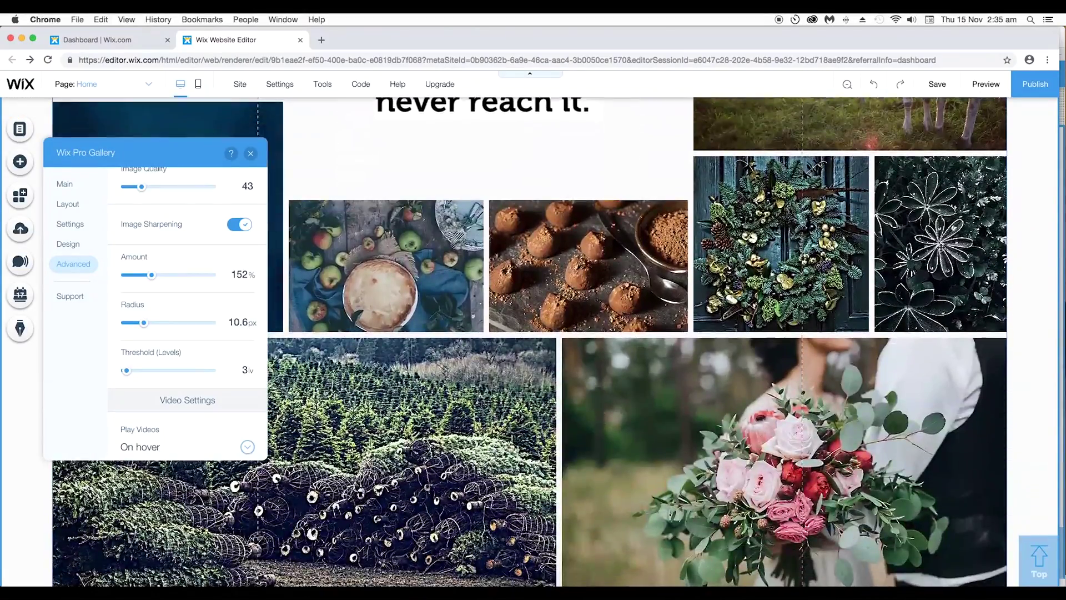
scroll(573, 274, up, 9)
scroll(454, 262, up, 1)
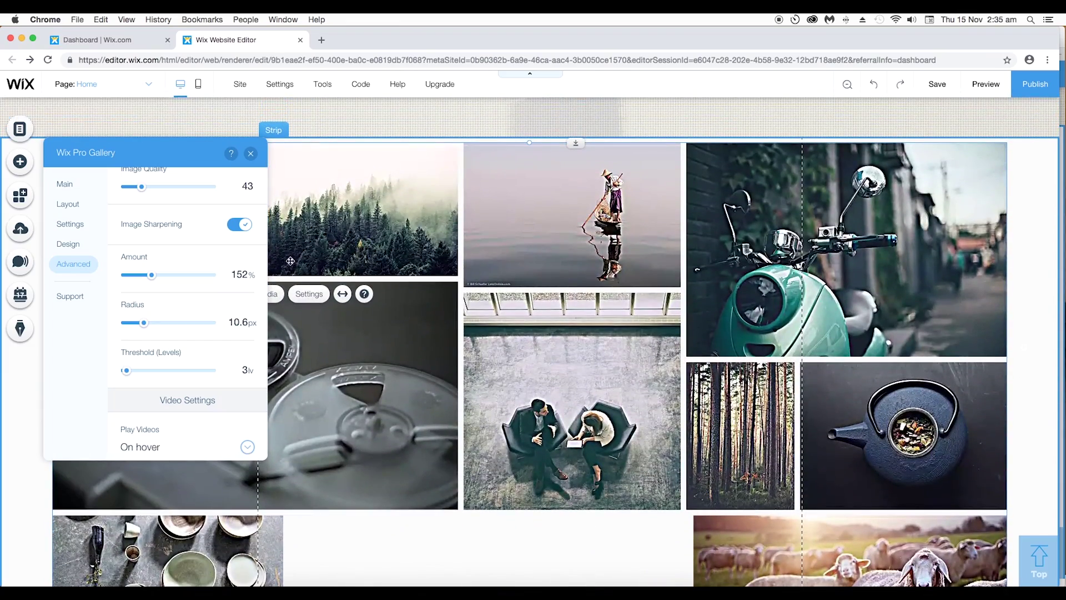
Toggle gallery-wide Image Sharpening off, hiding its Amount, Radius and Threshold sliders
click(233, 226)
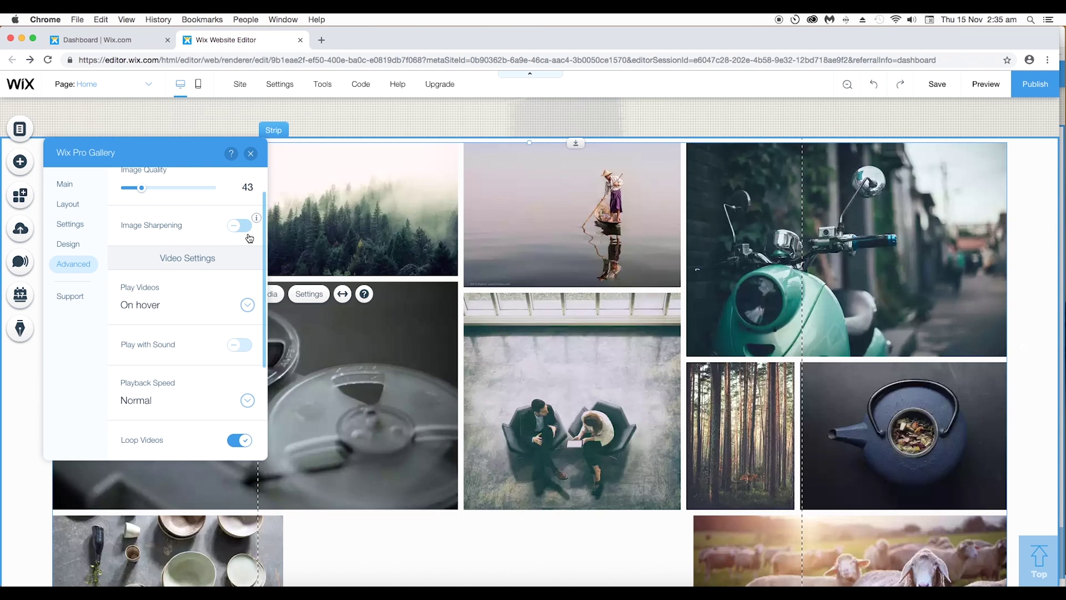
scroll(690, 311, down, 1)
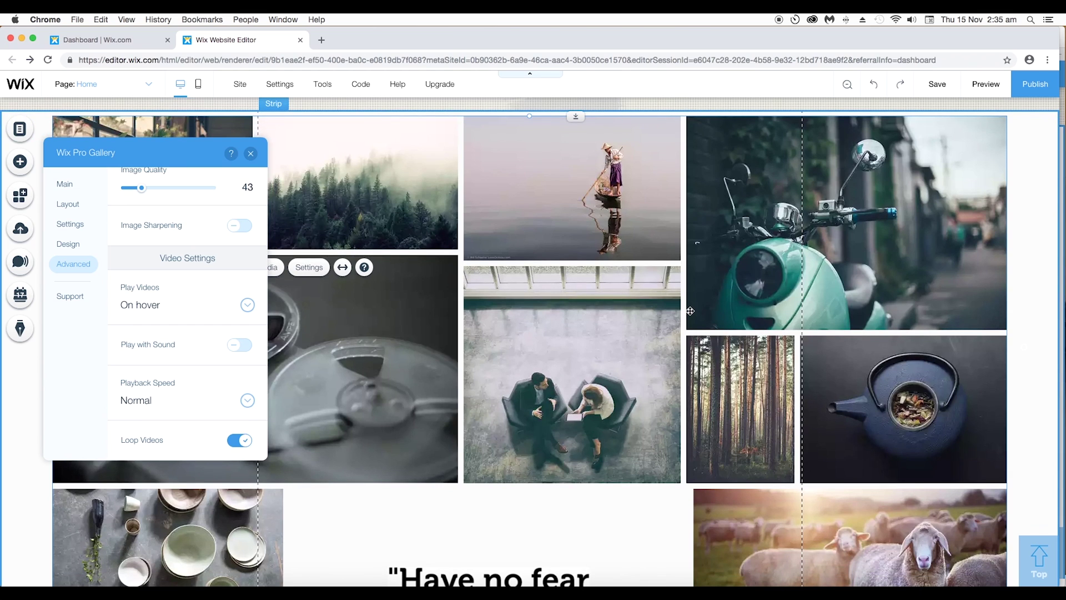